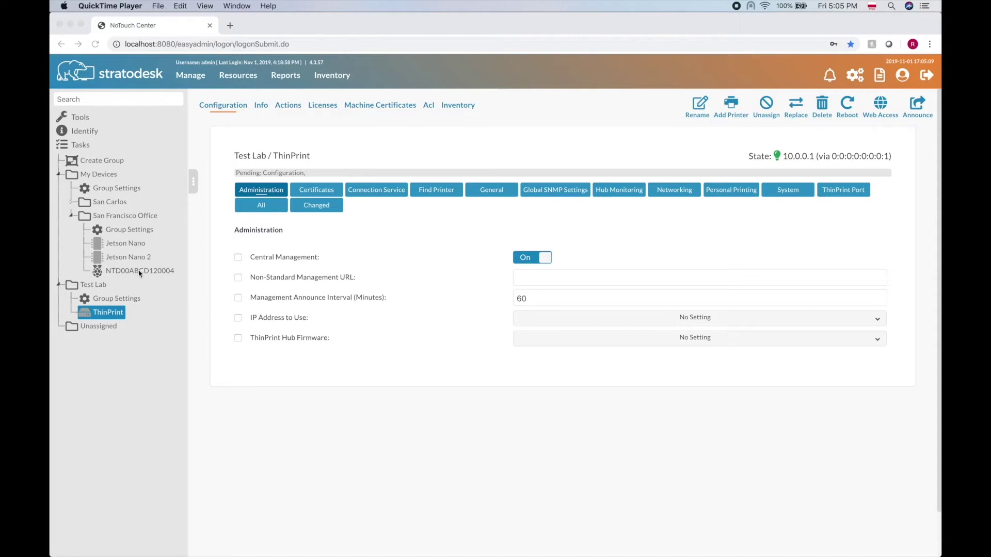
Open the license limits of the San Carlos group under My Devices.
click(92, 204)
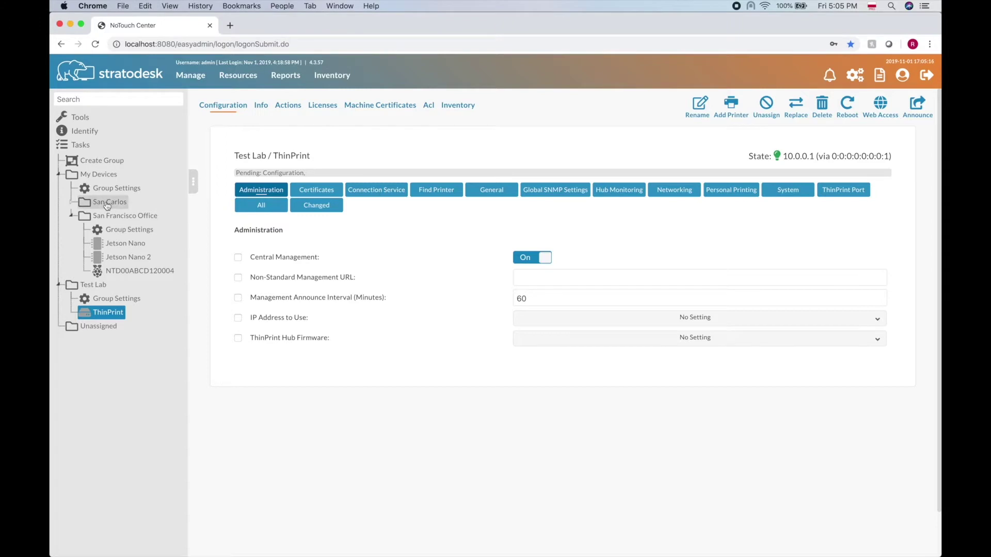
click(106, 204)
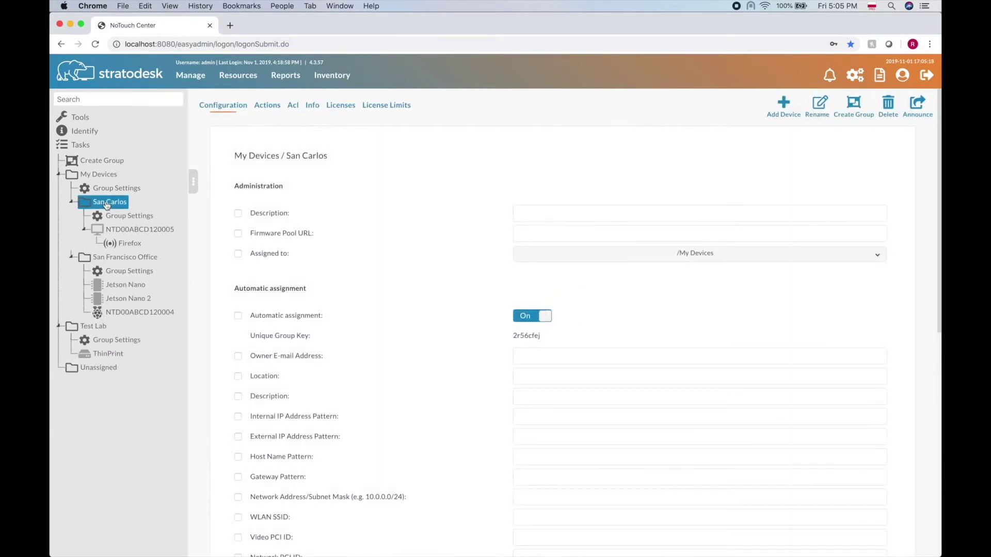
click(400, 109)
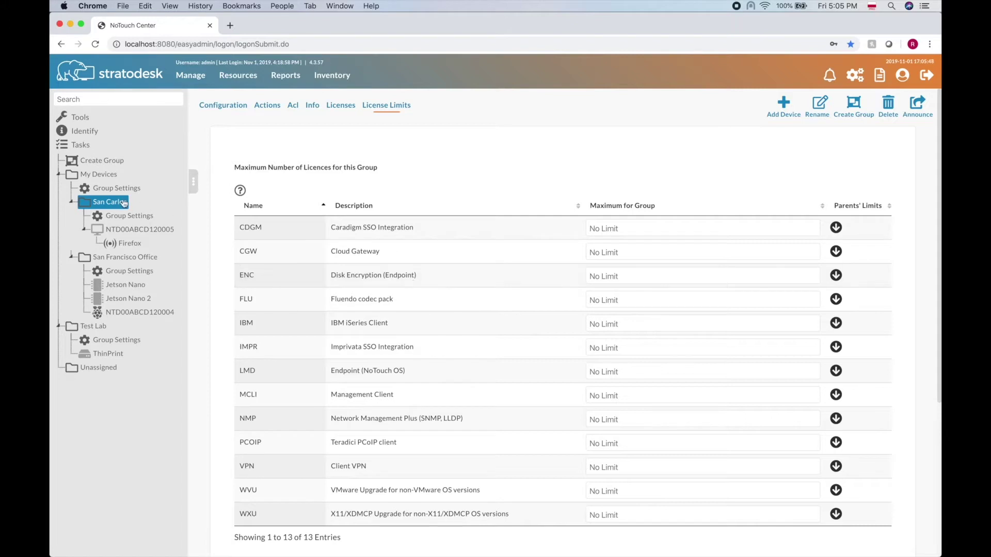
Add the ENC Disk Encryption (Endpoint) license to the San Carlos group.
click(345, 110)
scroll(402, 330, down, 1)
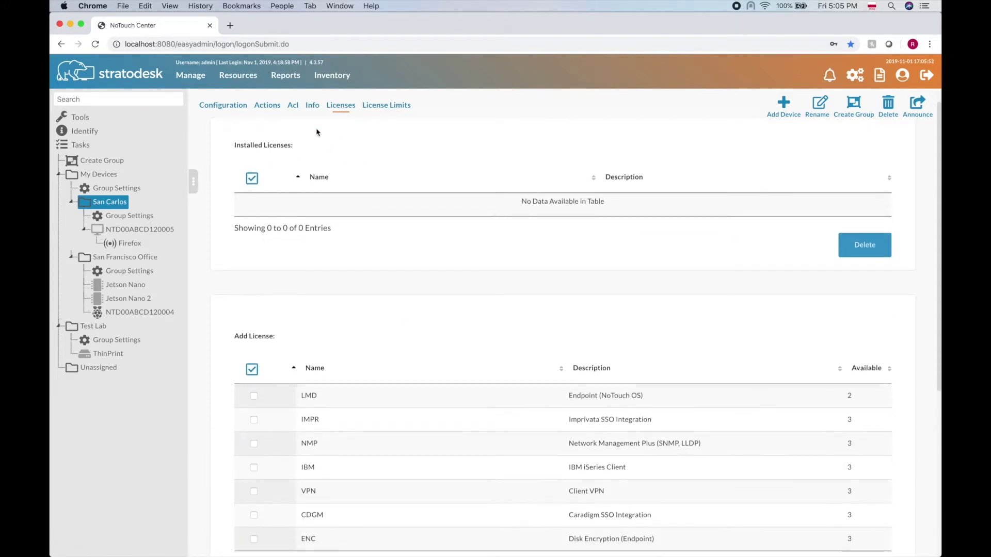
scroll(416, 270, down, 1)
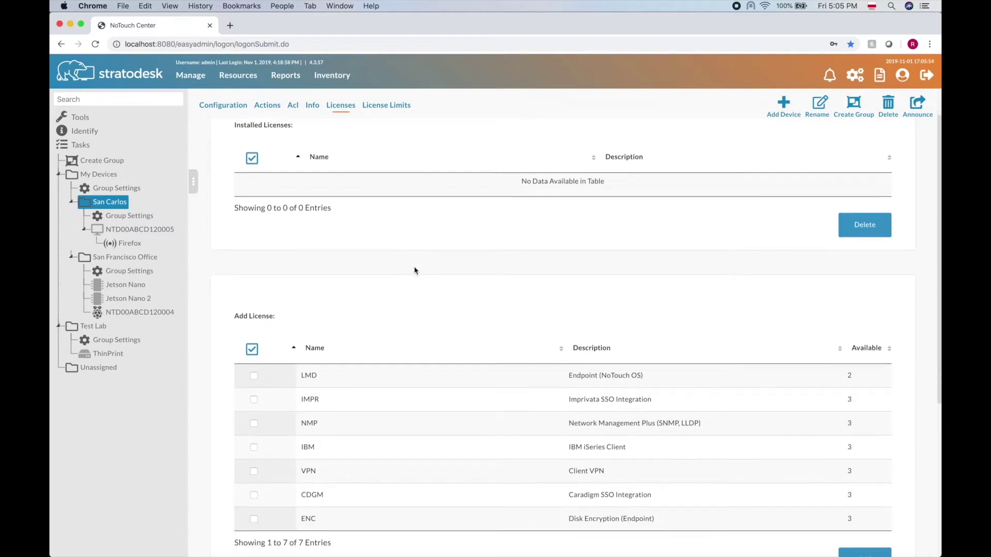
scroll(416, 270, down, 2)
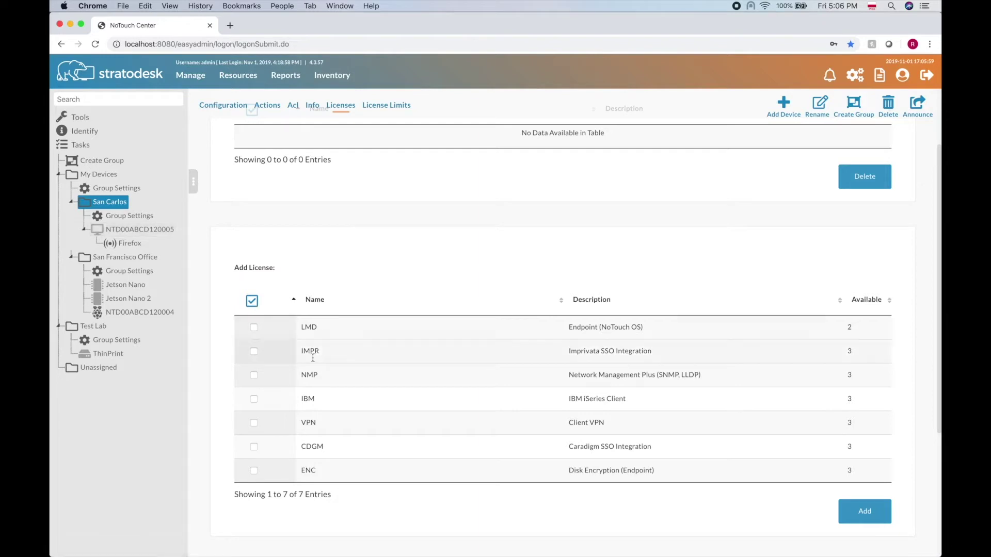
click(254, 472)
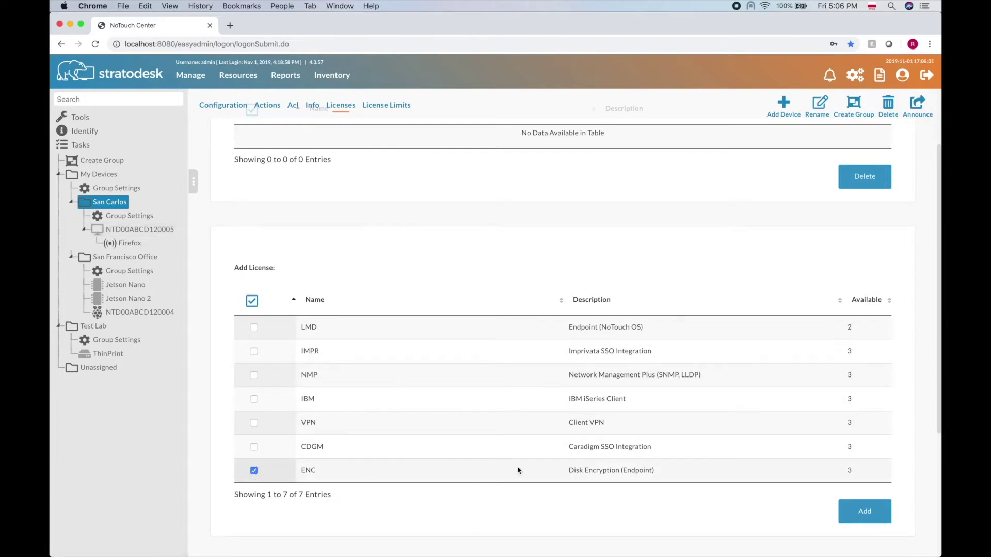
click(886, 520)
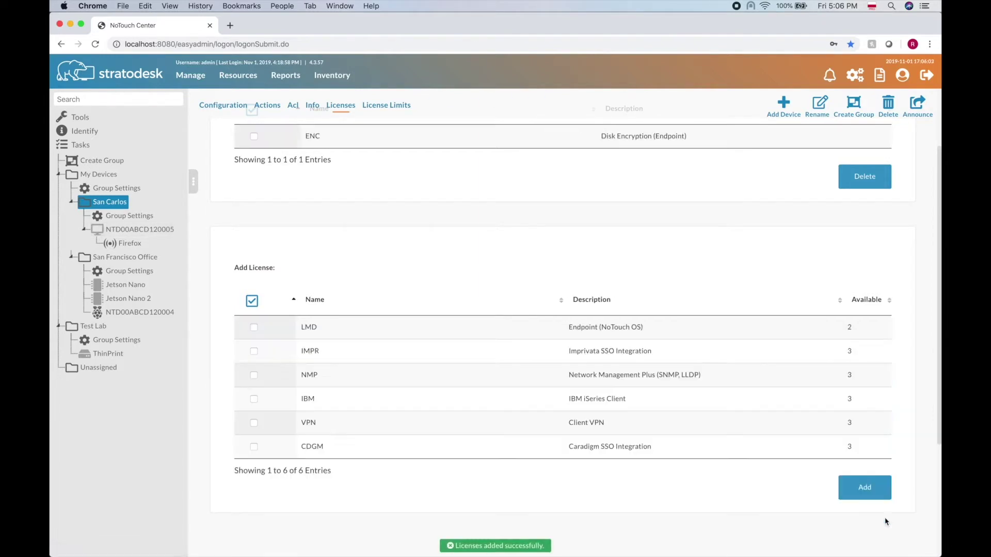
scroll(451, 255, up, 2)
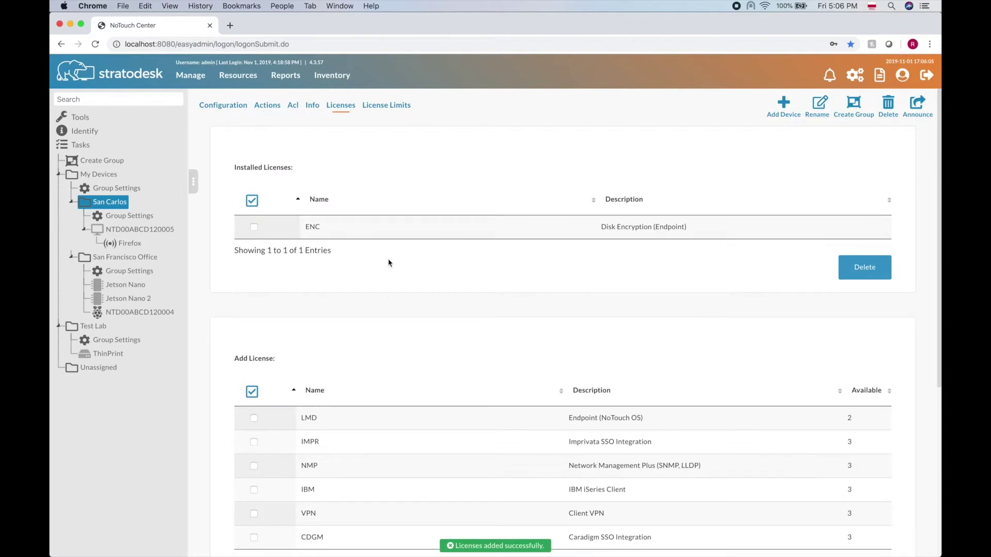
Check the installed licenses of NTD00ABCD120005 in San Carlos and NTD00ABCD120004 in San Francisco Office.
click(129, 233)
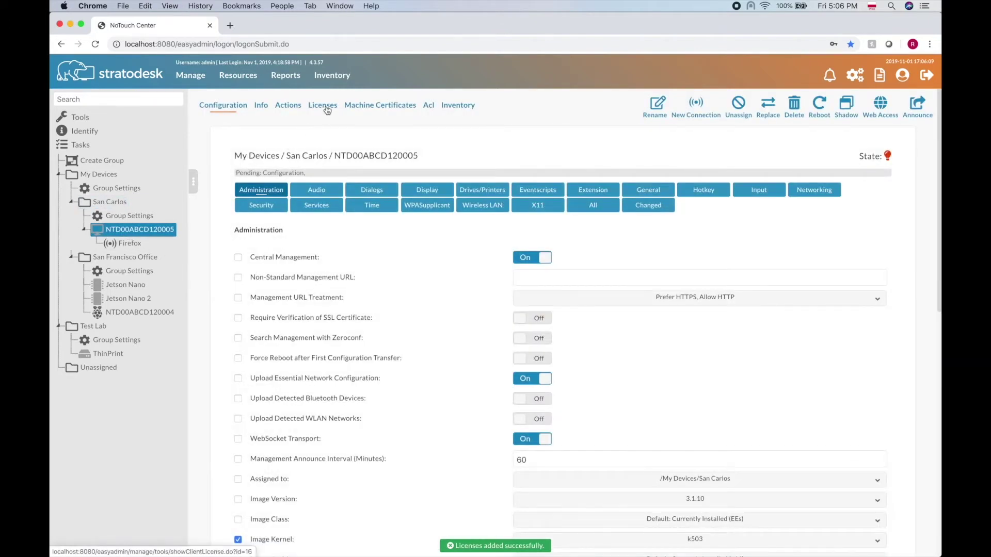
click(322, 107)
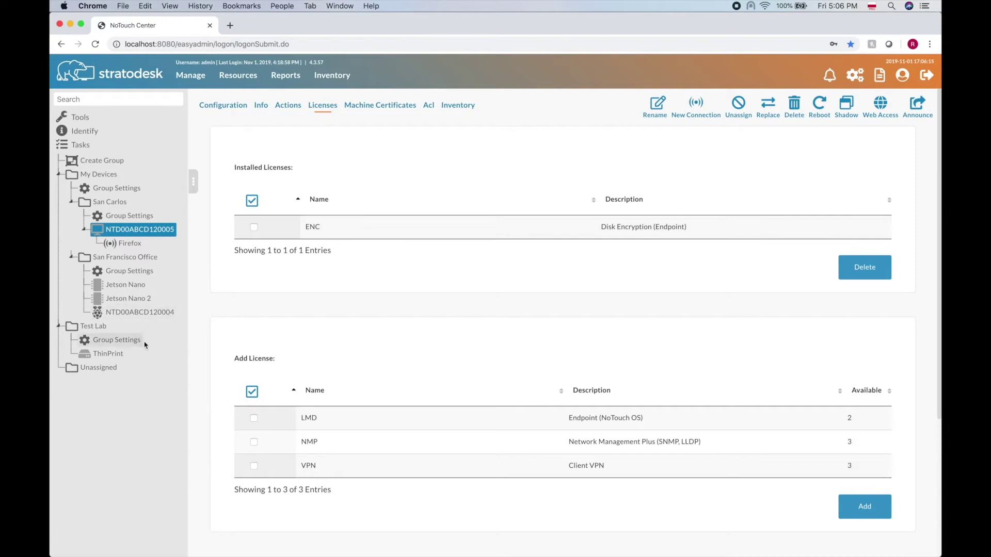
click(156, 317)
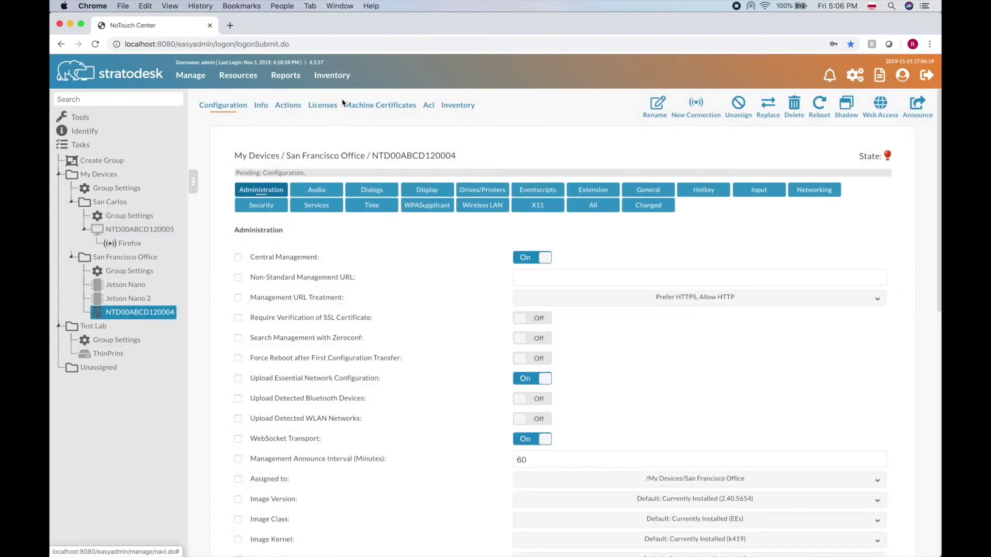
click(327, 105)
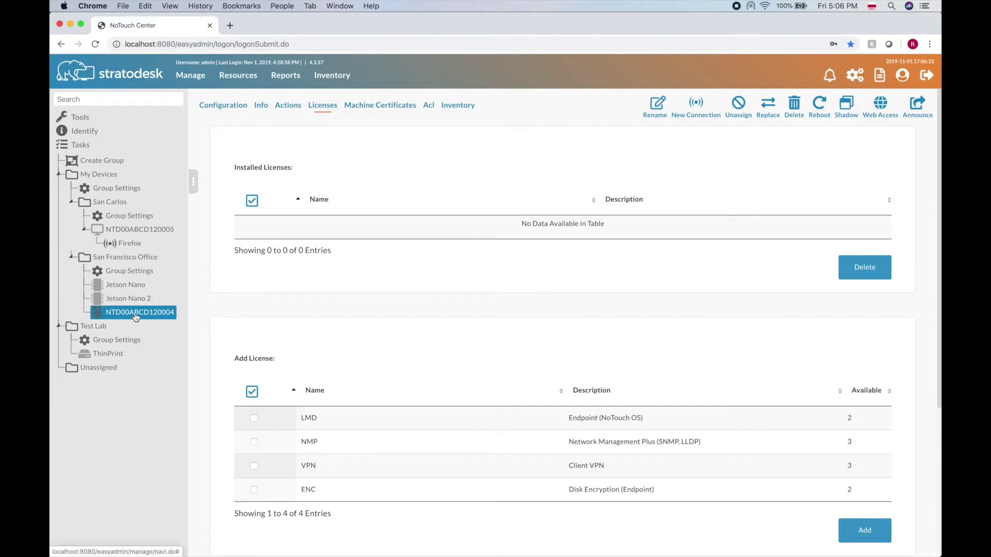
Move device NTD00ABCD120004 from San Francisco Office into the San Carlos group and check its licenses.
drag(136, 317, 112, 207)
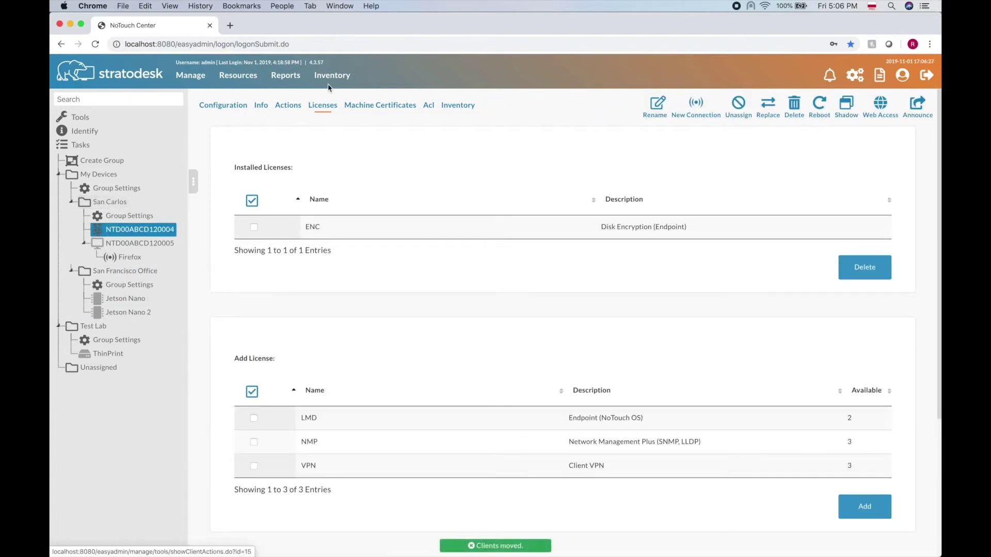
click(148, 231)
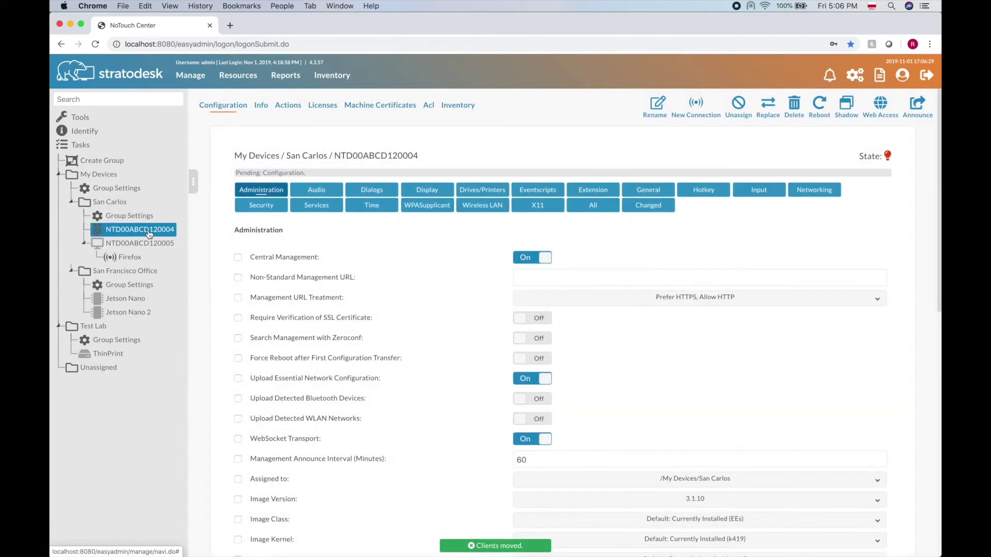
click(318, 106)
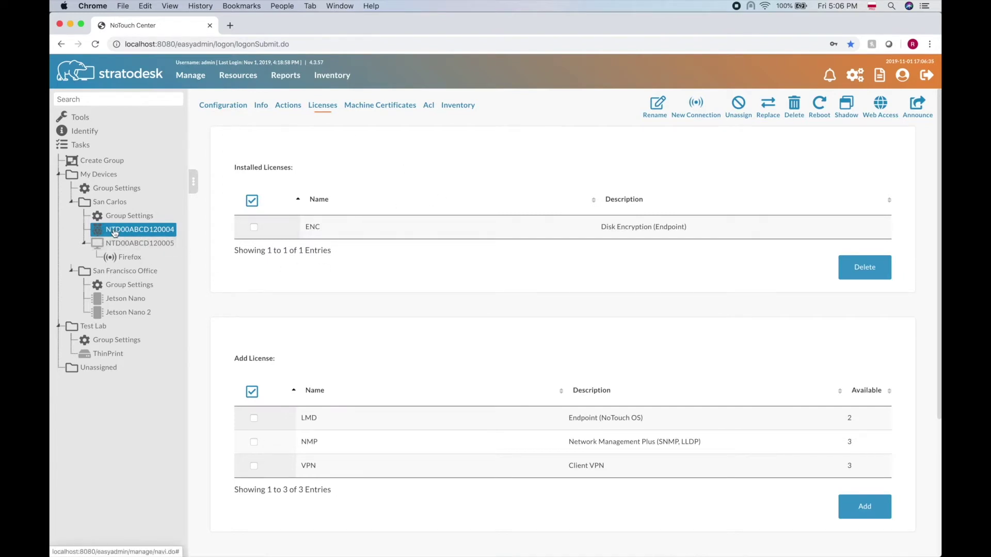
Move NTD00ABCD120004 back to the San Francisco Office group and check its installed licenses.
drag(115, 232, 128, 272)
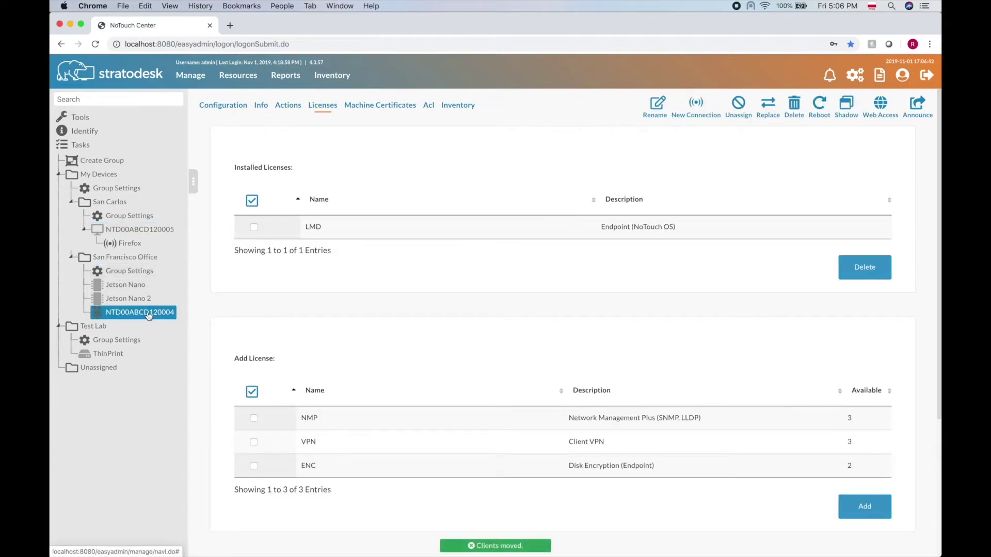
click(149, 316)
click(327, 110)
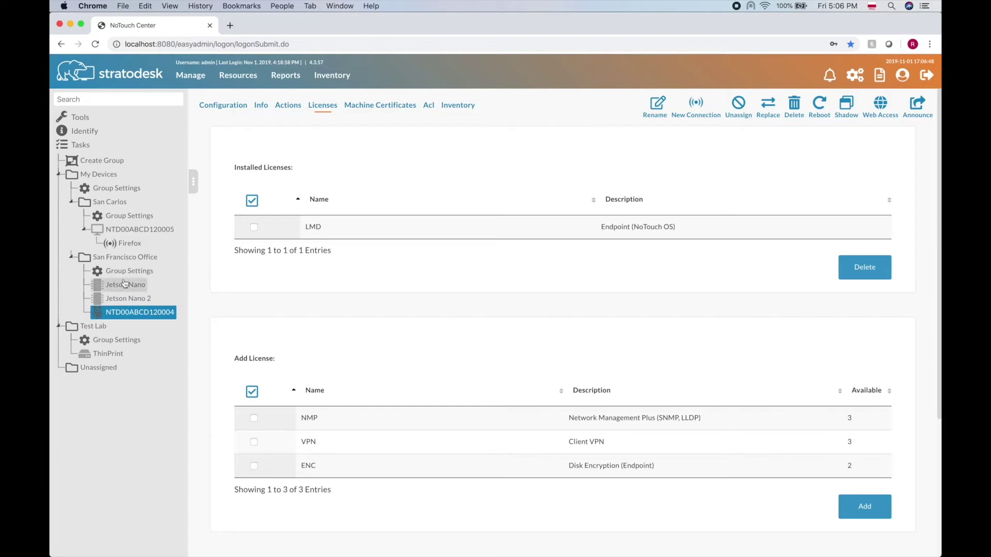
Review the licenses installed on the San Francisco Office group.
click(129, 271)
click(125, 257)
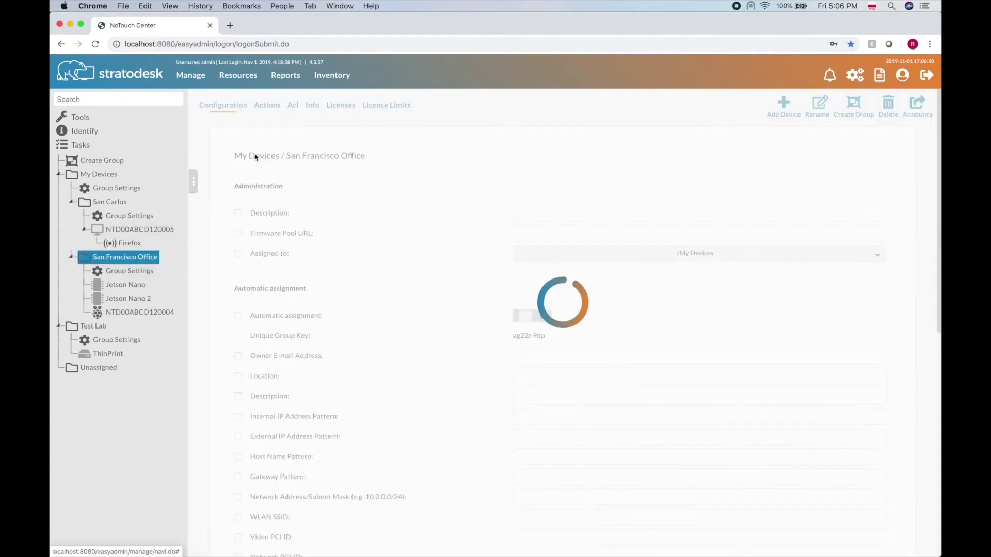
click(339, 105)
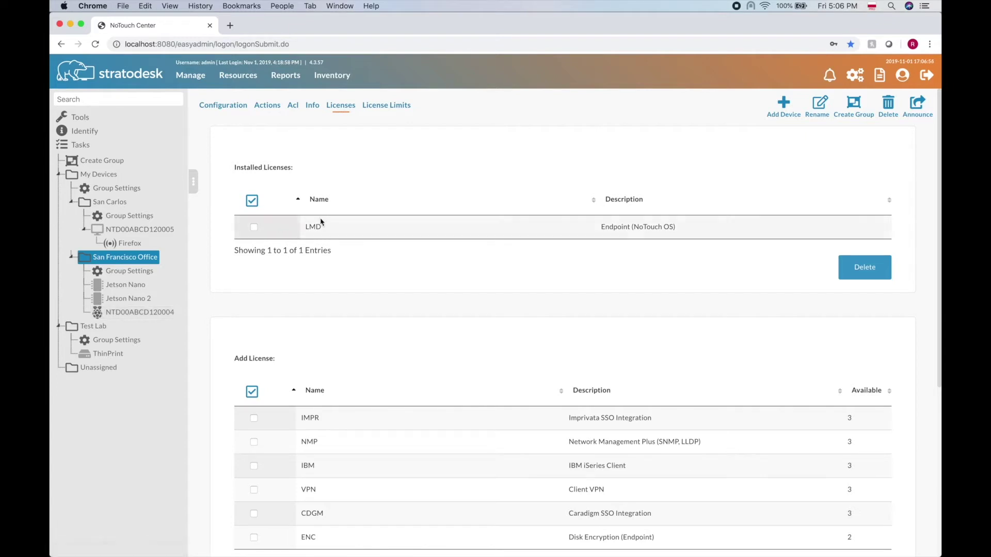
Review the maximum number of licenses allowed for each license type in the San Carlos group.
click(119, 205)
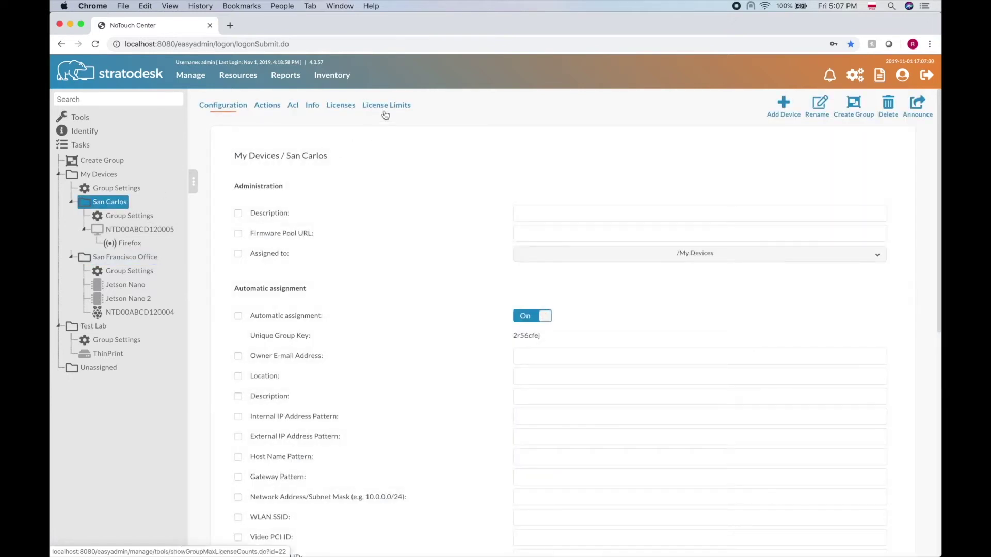
click(388, 109)
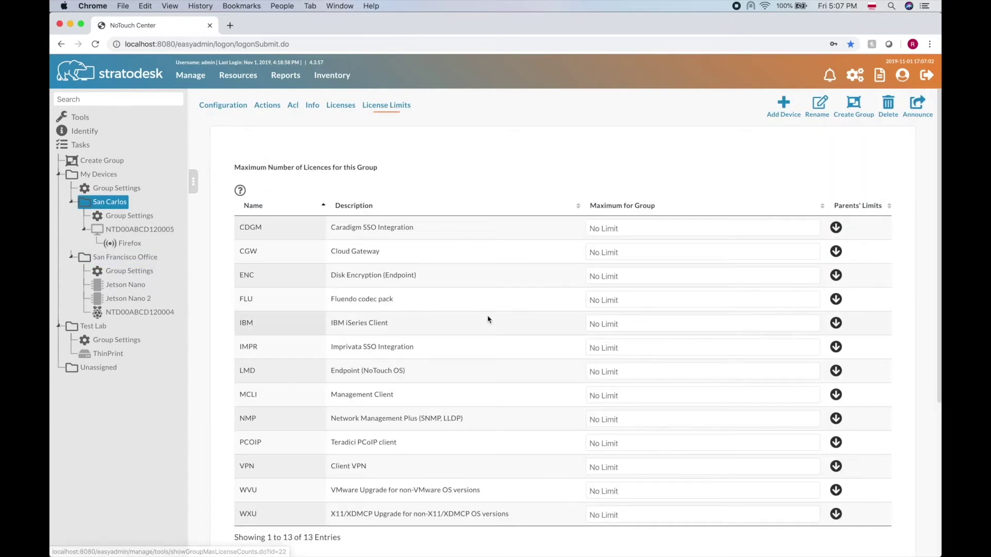
scroll(489, 319, down, 2)
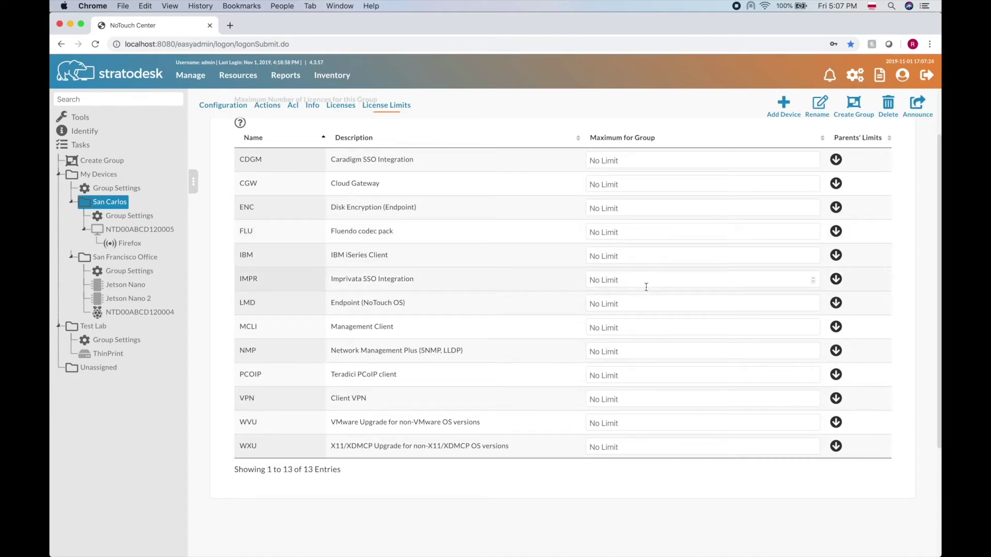
Check the licenses of NTD00ABCD120004 and open the configuration of NTD00ABCD120005.
click(163, 314)
click(326, 105)
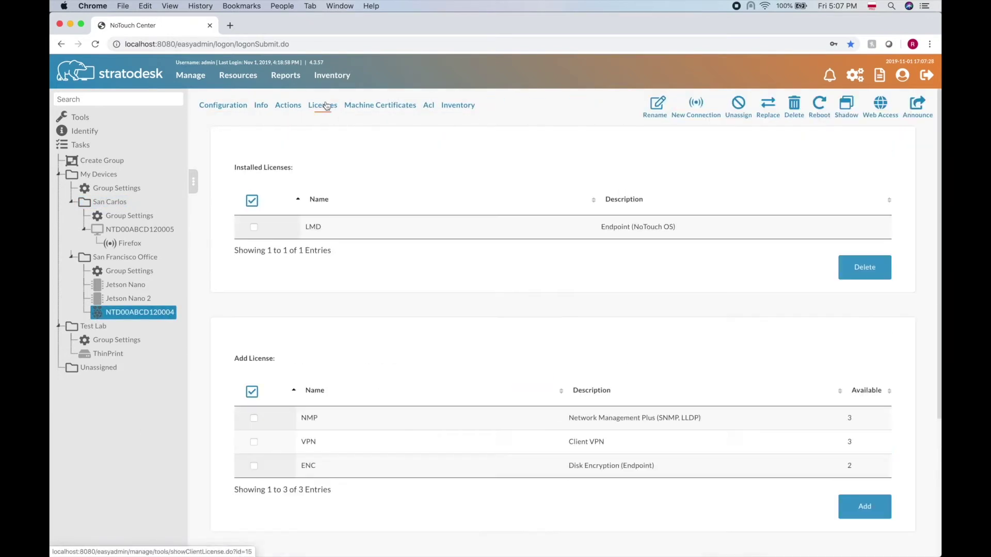
click(120, 230)
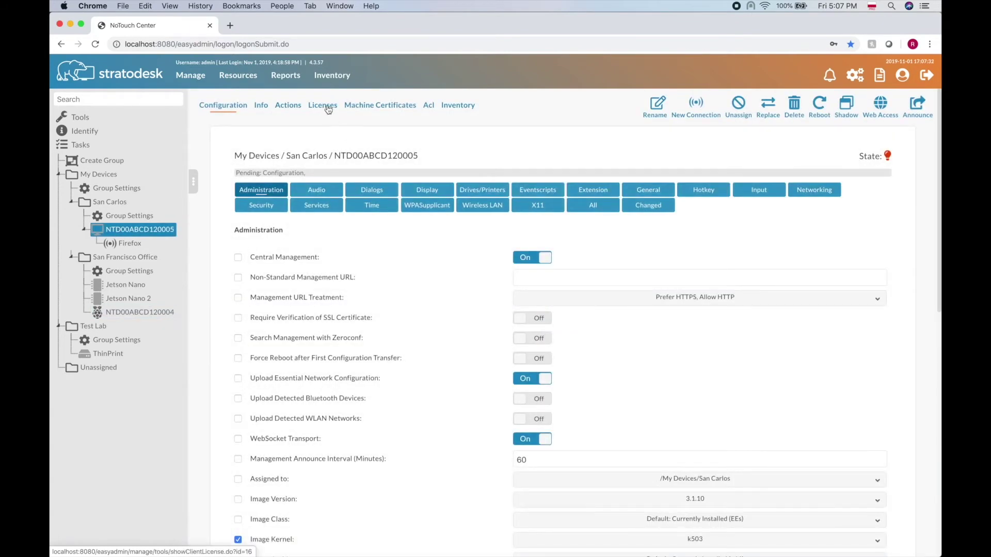
Set the San Carlos group's maximum for the ENC Disk Encryption (Endpoint) license to 1.
click(111, 205)
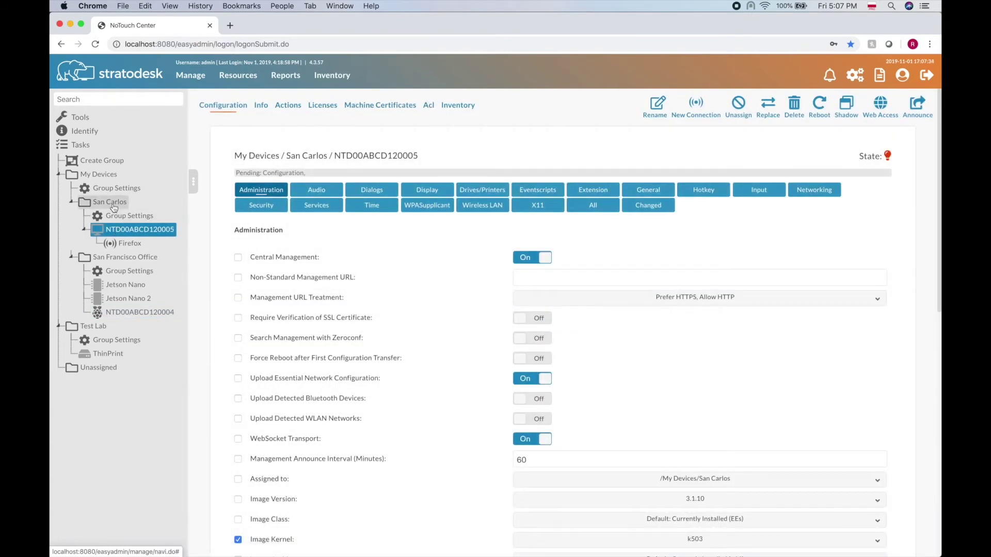
click(394, 109)
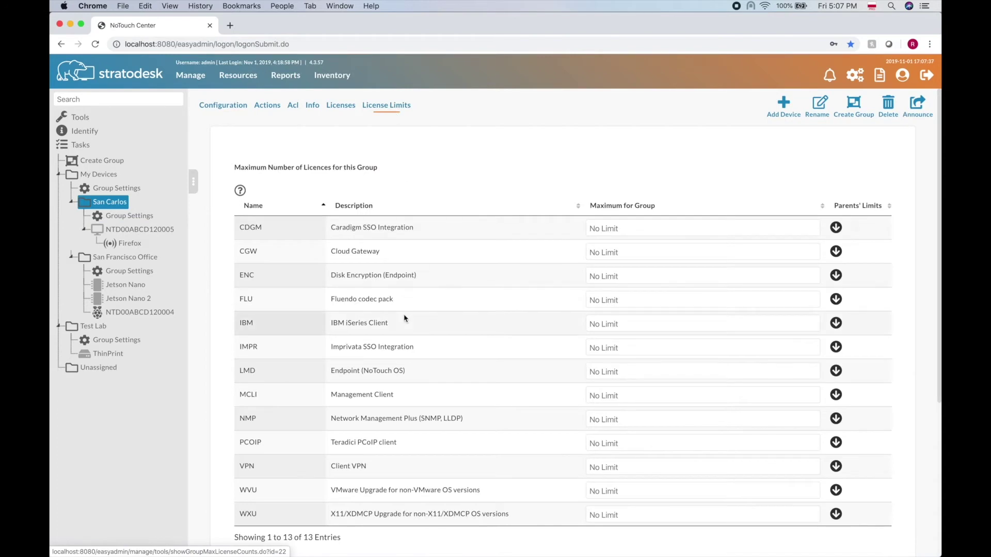
scroll(405, 318, down, 2)
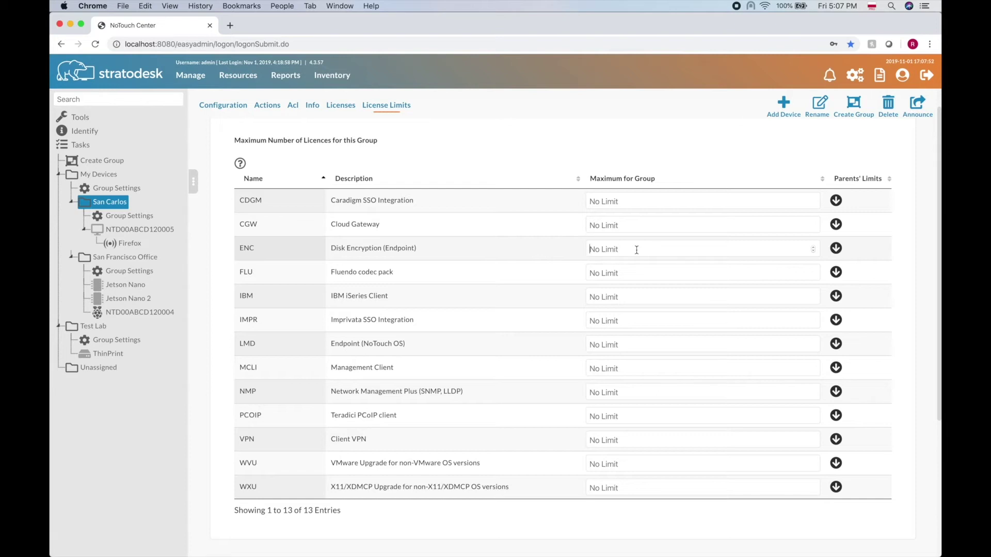
text(1)
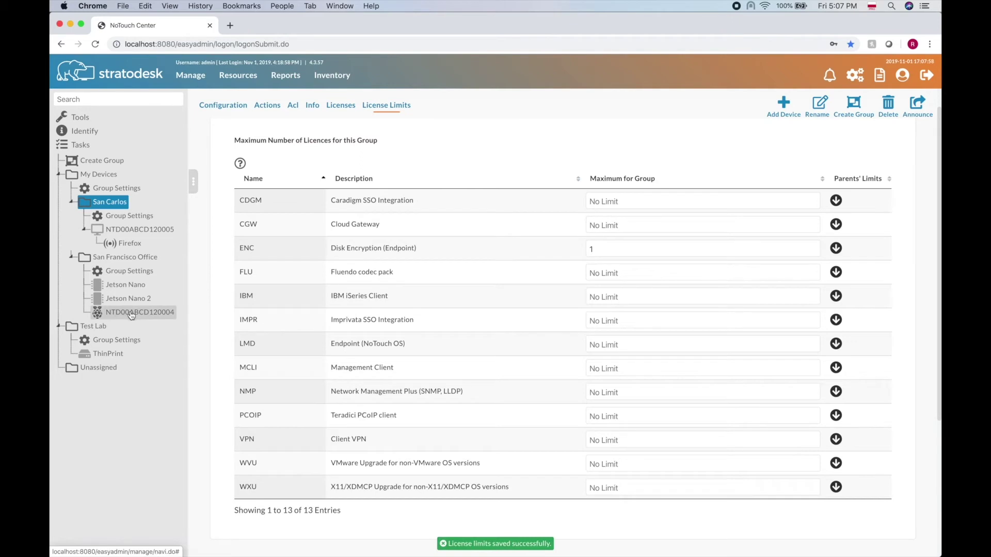
Move NTD00ABCD120004 into the San Carlos group and check the installed licenses of both devices there.
drag(132, 315, 114, 207)
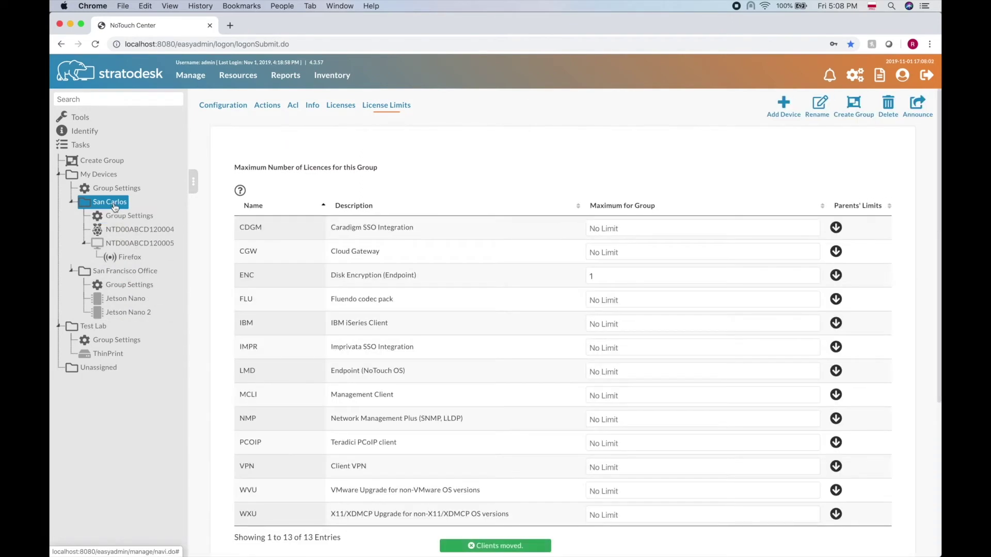
click(121, 234)
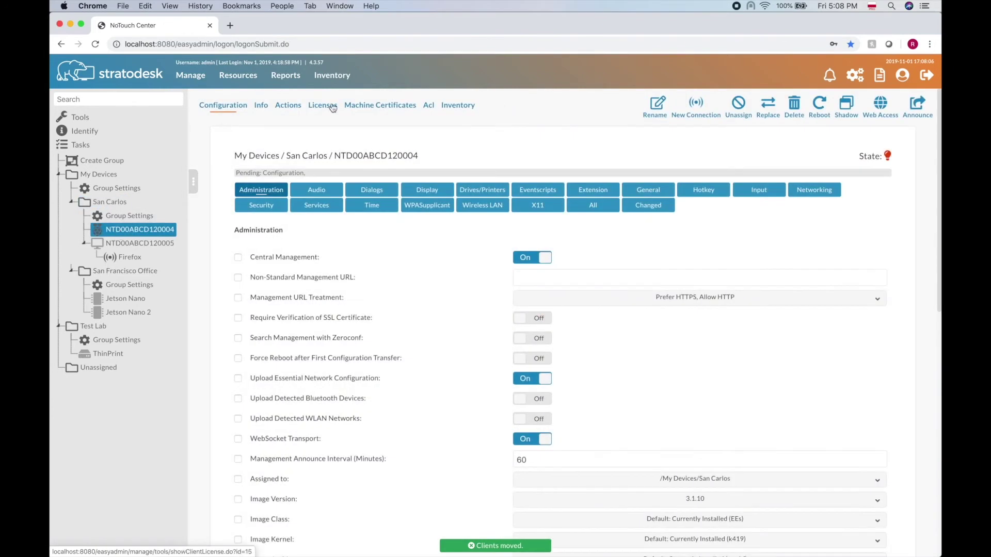
click(330, 105)
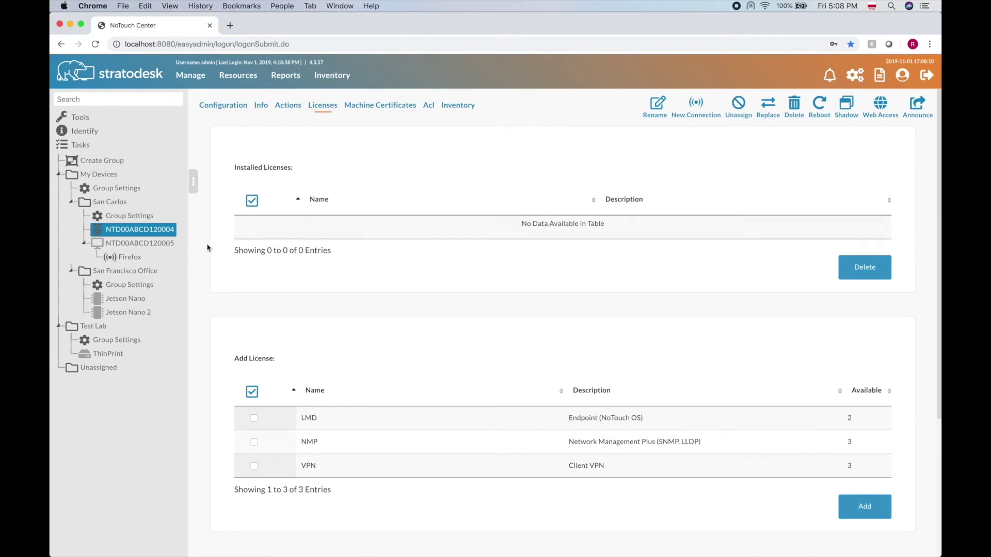
click(137, 243)
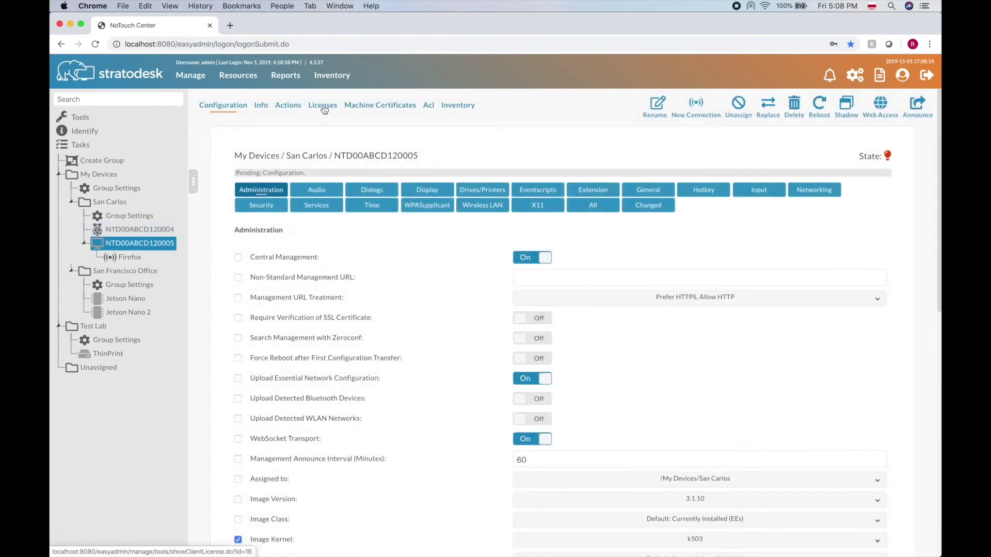
click(323, 106)
Return NTD00ABCD120004 from San Carlos to the San Francisco Office group and open the device.
click(140, 233)
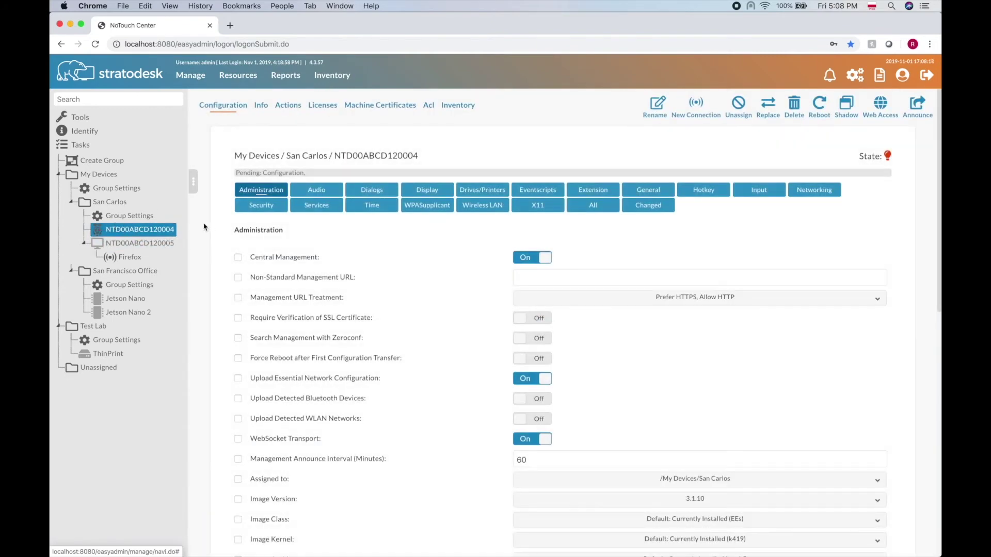
drag(132, 233, 120, 279)
click(148, 316)
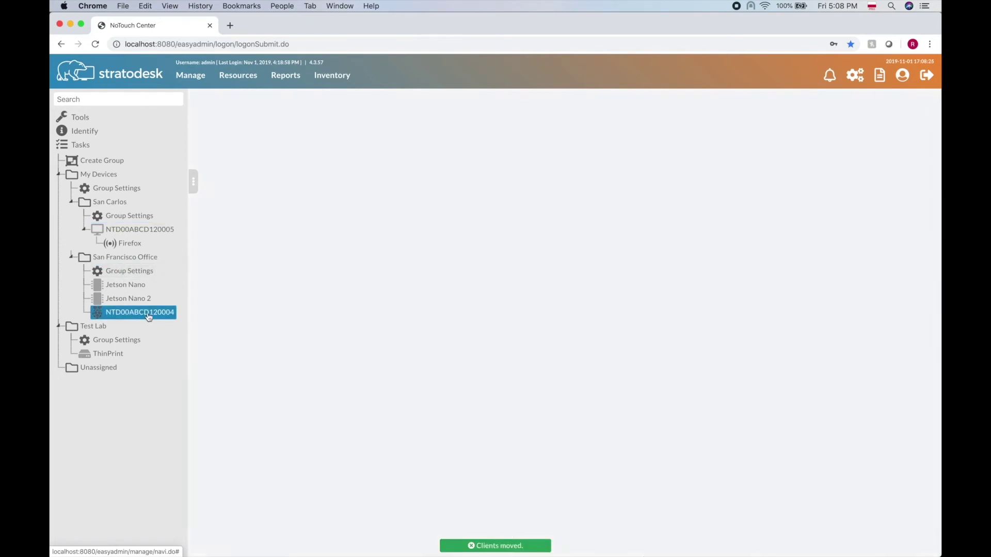
Add the ENC Disk Encryption (Endpoint) license to device NTD00ABCD120004.
click(322, 106)
scroll(462, 395, down, 2)
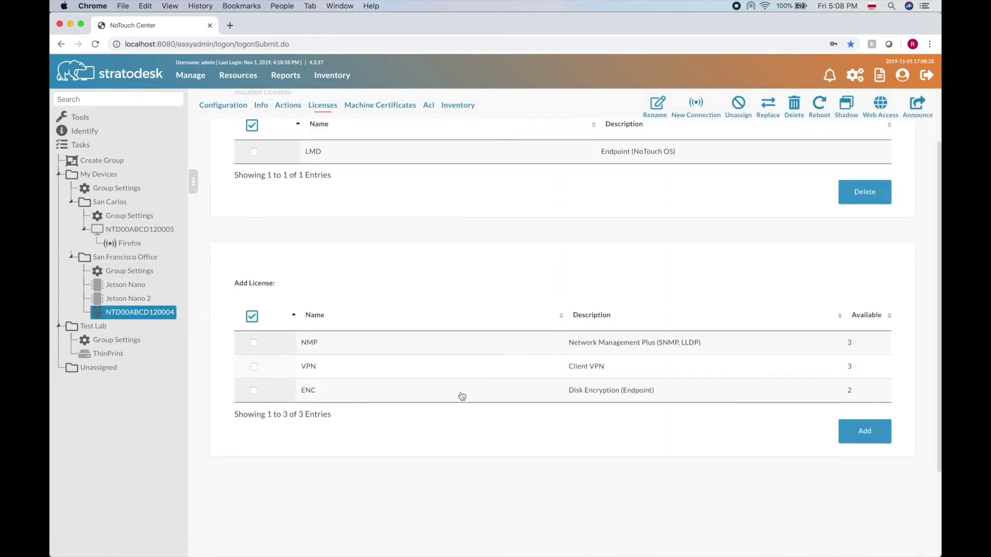
scroll(462, 396, down, 1)
click(253, 381)
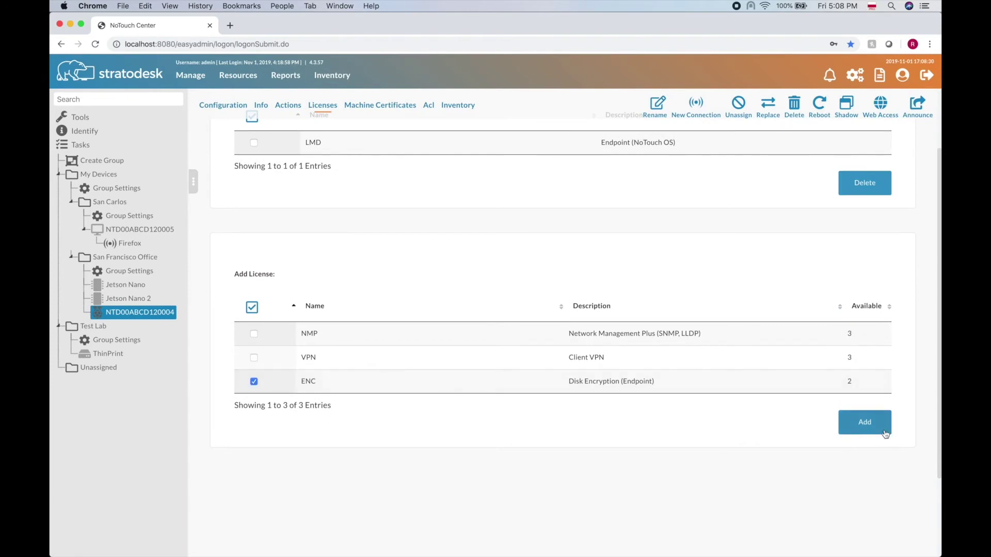
click(884, 433)
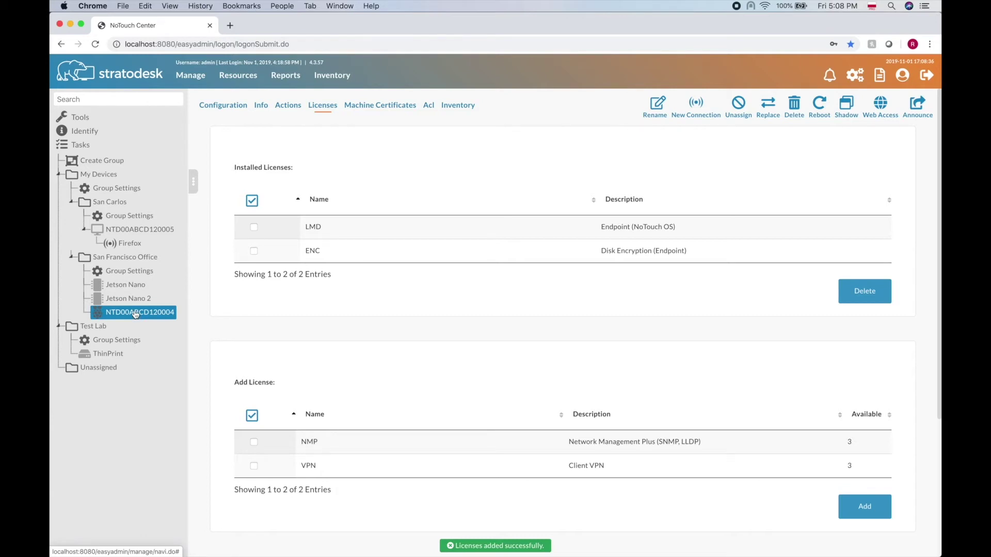
Try to move NTD00ABCD120004 into the San Carlos group and dismiss the notification.
drag(135, 315, 118, 208)
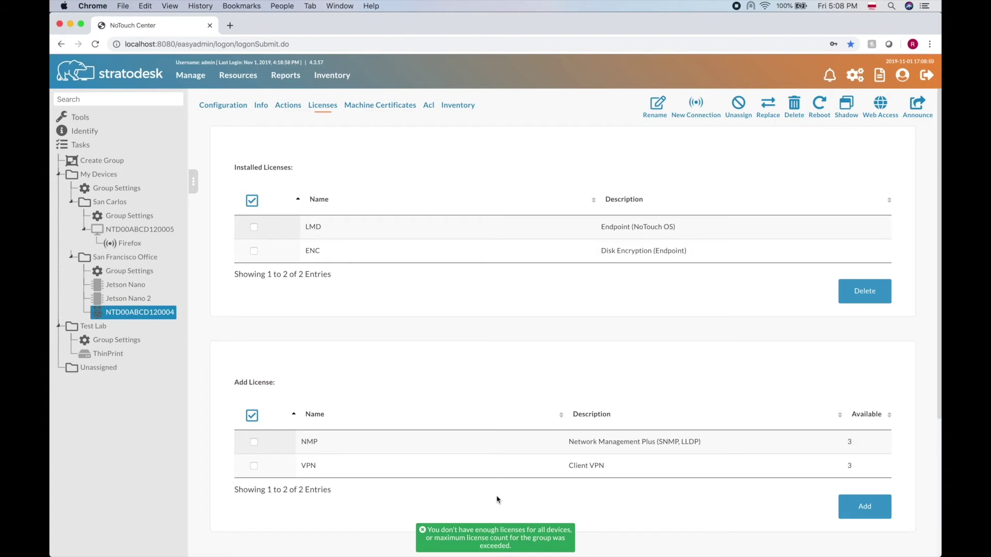
click(103, 176)
key(Down)
key(Down)
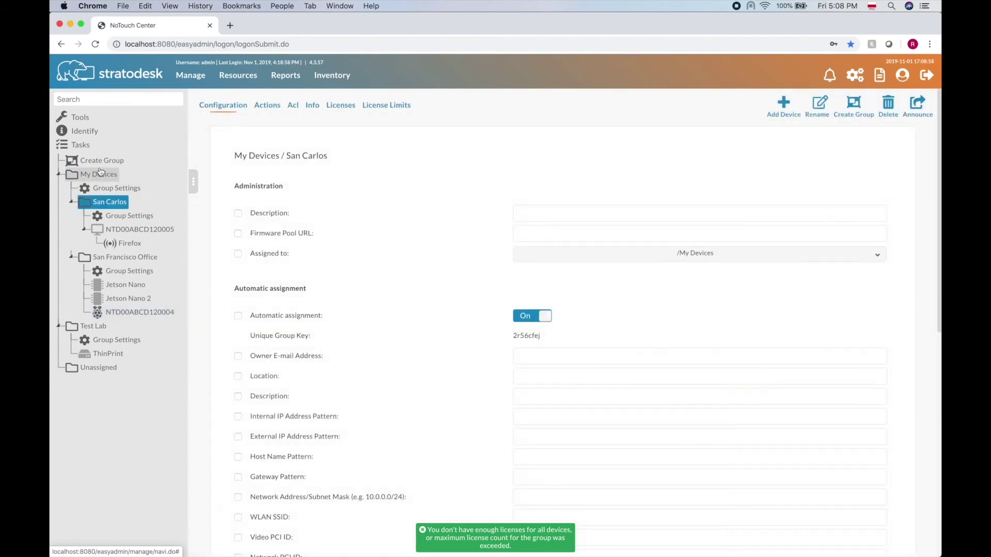
click(100, 173)
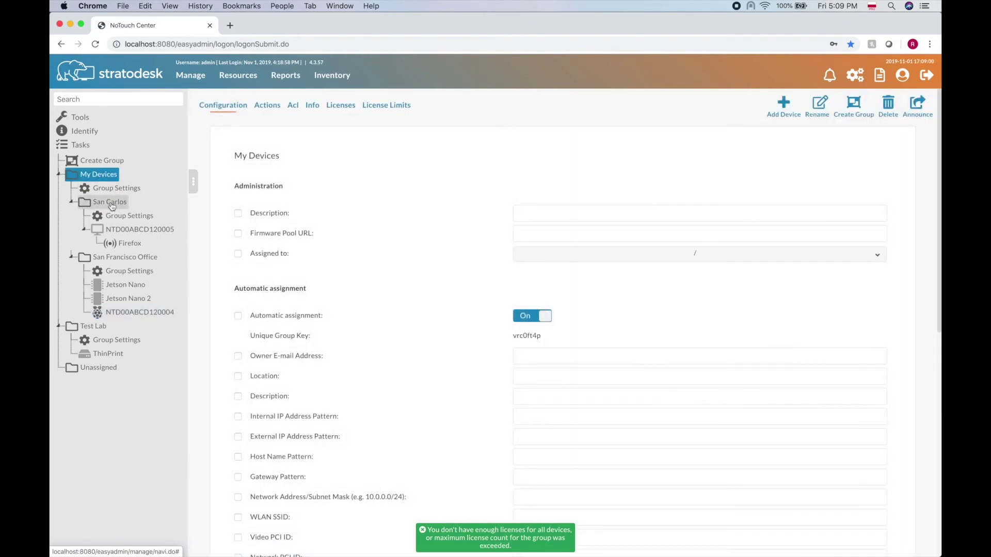
click(426, 535)
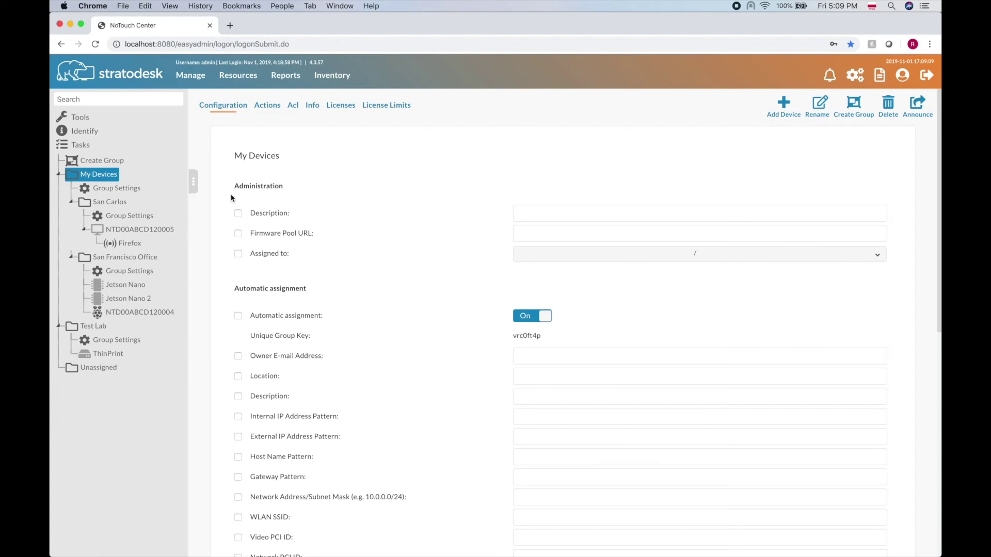
Open the license limits of the My Devices group.
click(106, 200)
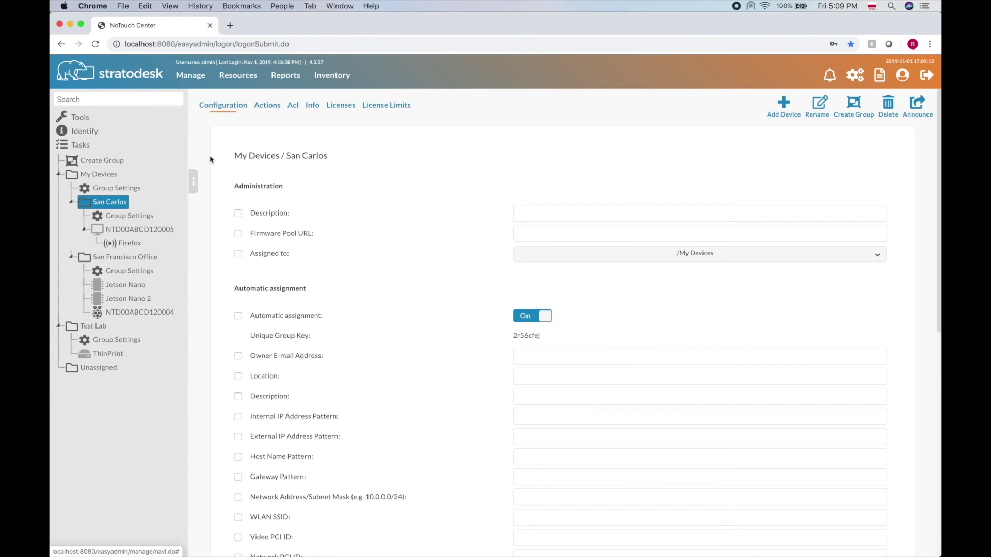
click(104, 176)
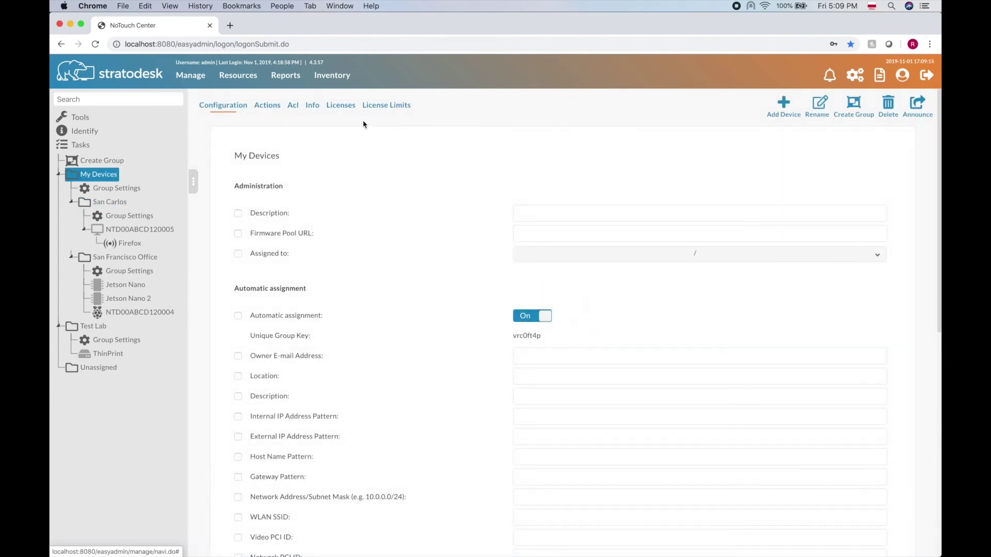
click(389, 106)
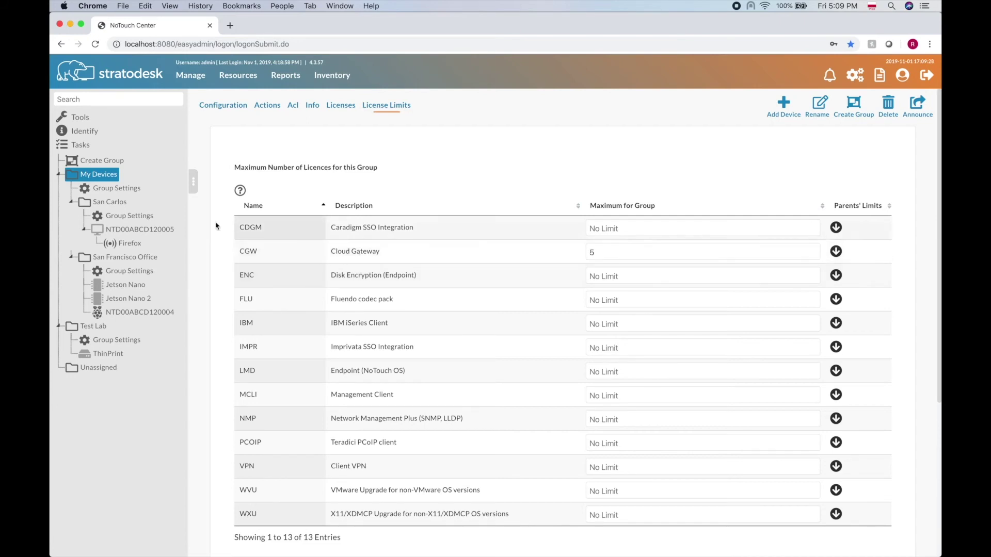
Set the San Carlos group's maximum for the CGW Cloud Gateway license to 10.
click(109, 202)
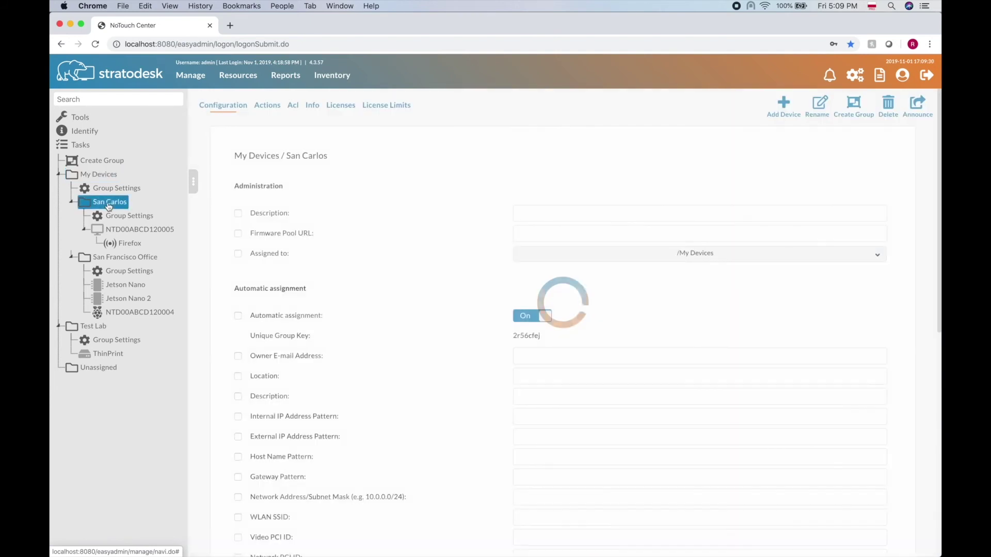
click(405, 109)
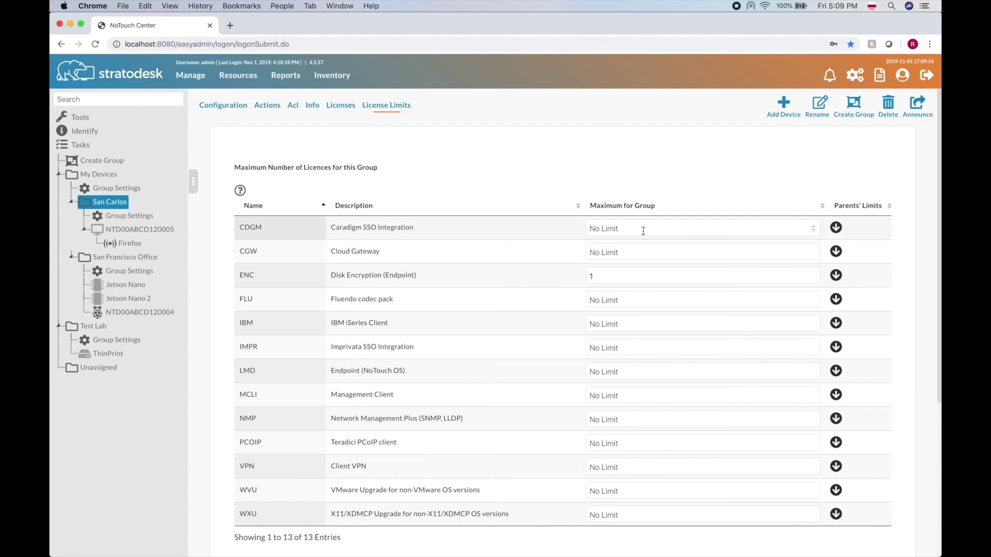
text(10)
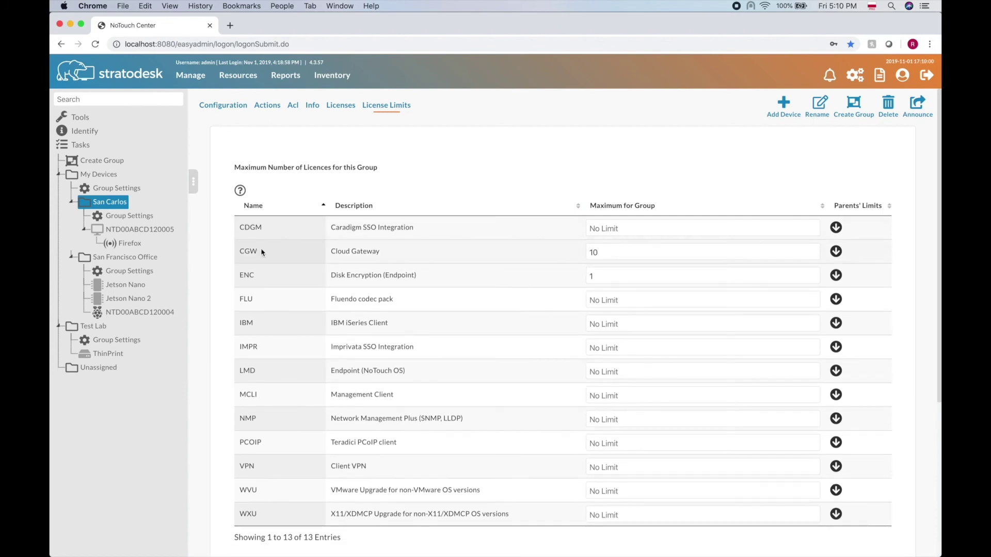
Move the San Carlos group into Test Lab and check its licenses and the parents' limit for the Cloud Gateway license.
drag(103, 198, 95, 331)
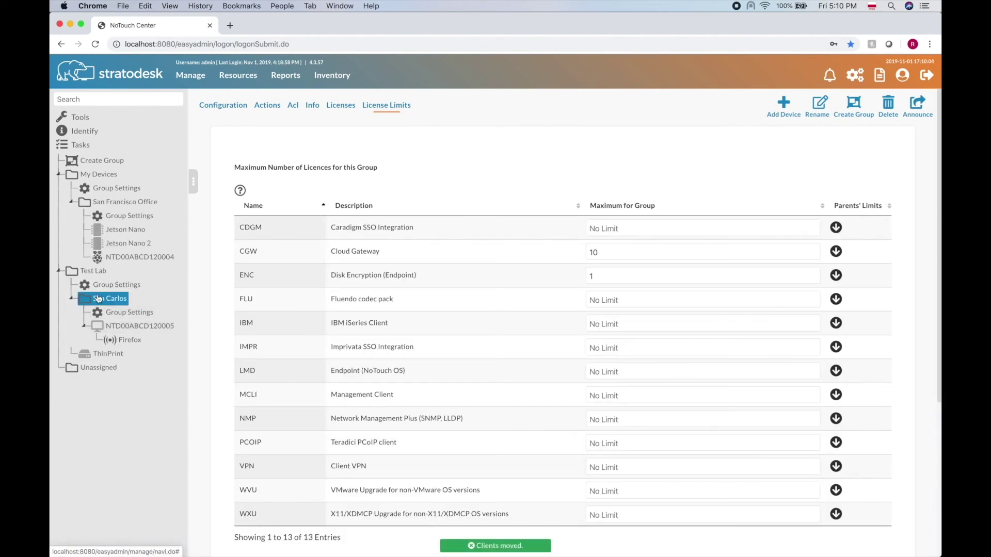
click(99, 301)
click(341, 105)
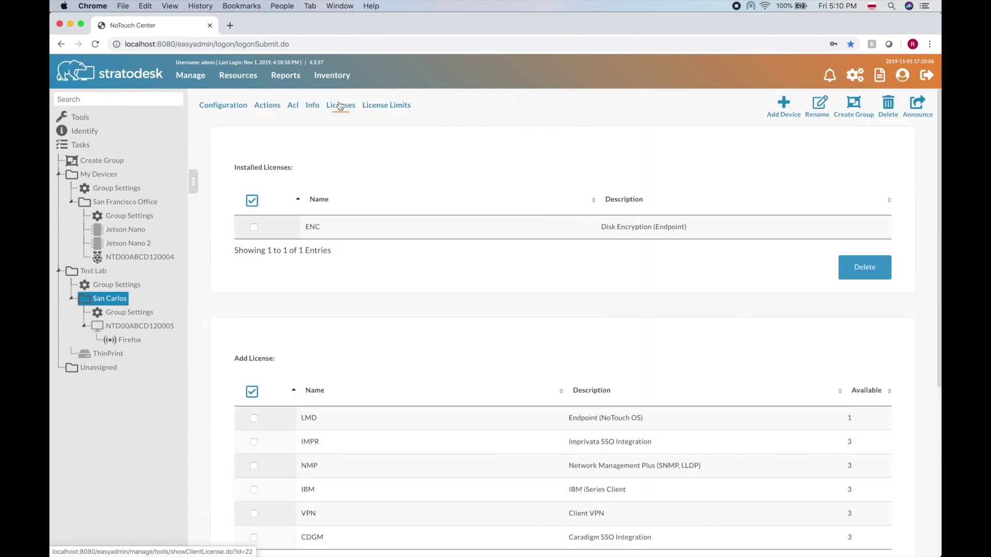
click(375, 104)
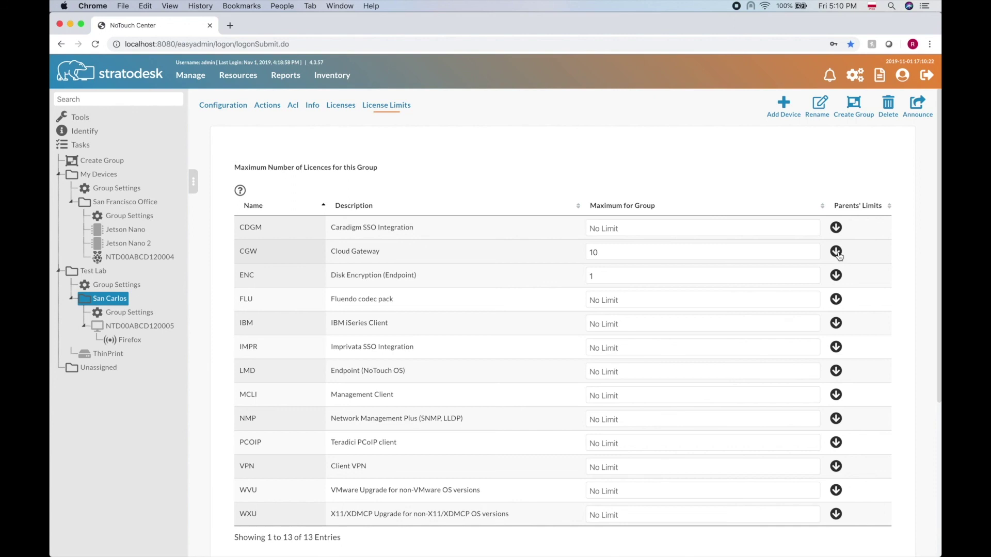
mouse_move(839, 255)
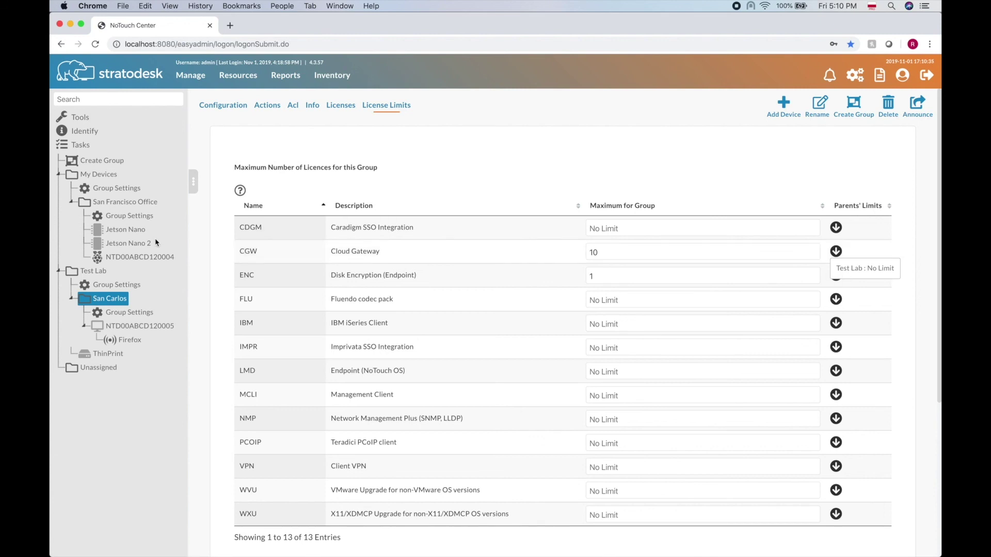
Move the San Carlos group from Test Lab into the San Francisco Office group.
drag(94, 305, 102, 204)
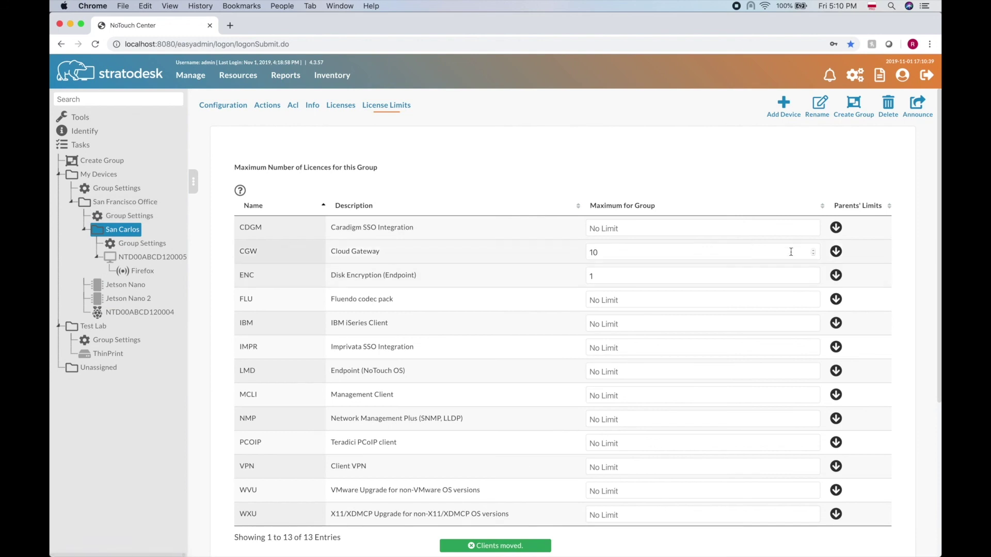